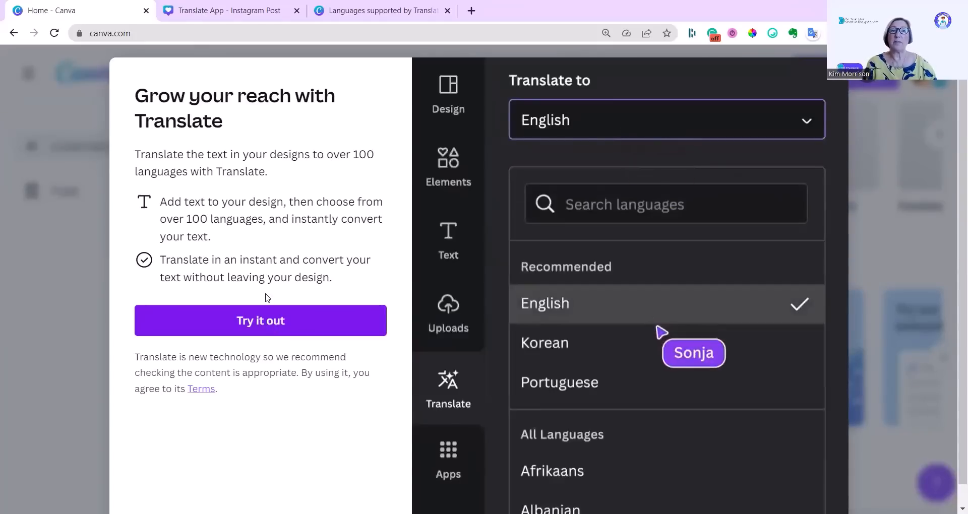
- Switch to the Translate App design, select the JUICE heading on page 1 and open the Translate tool
left_click(275, 10)
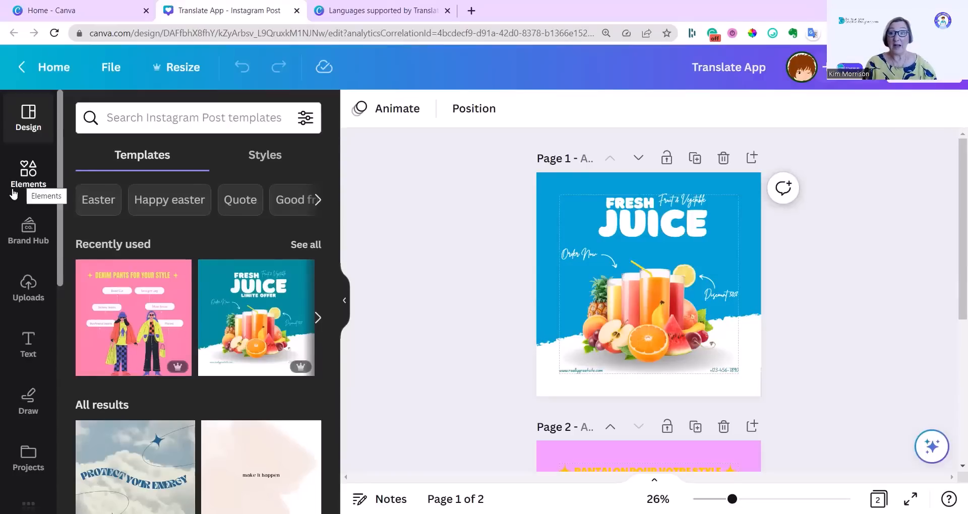
scroll(15, 343, "down", 6)
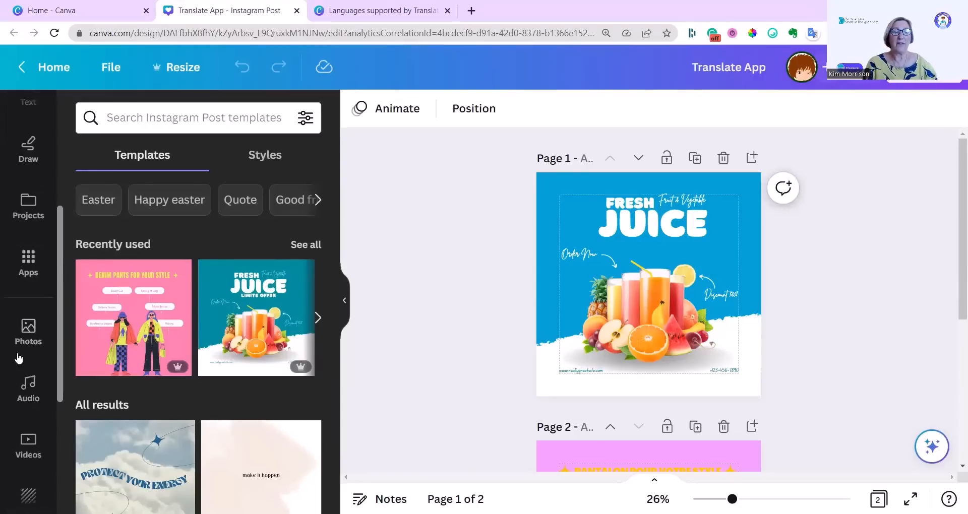
scroll(10, 373, "down", 1)
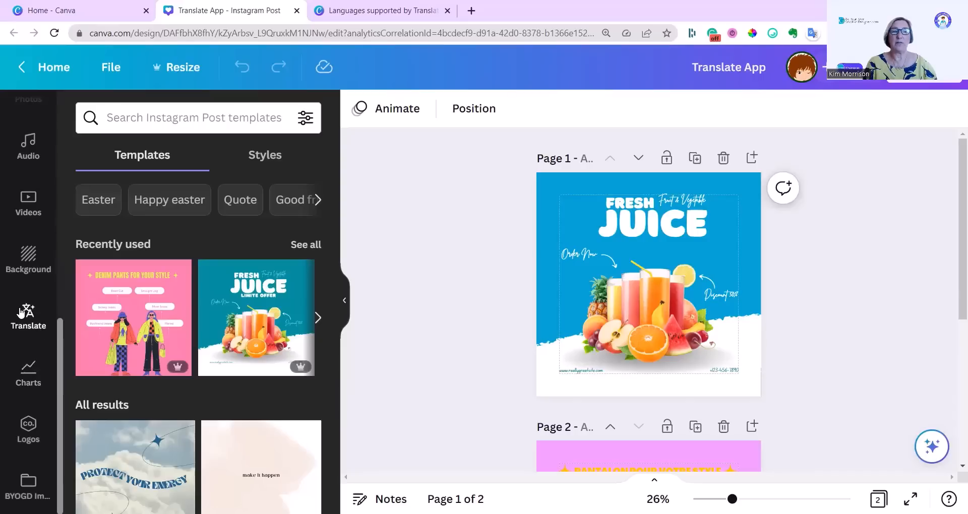
left_click(365, 244)
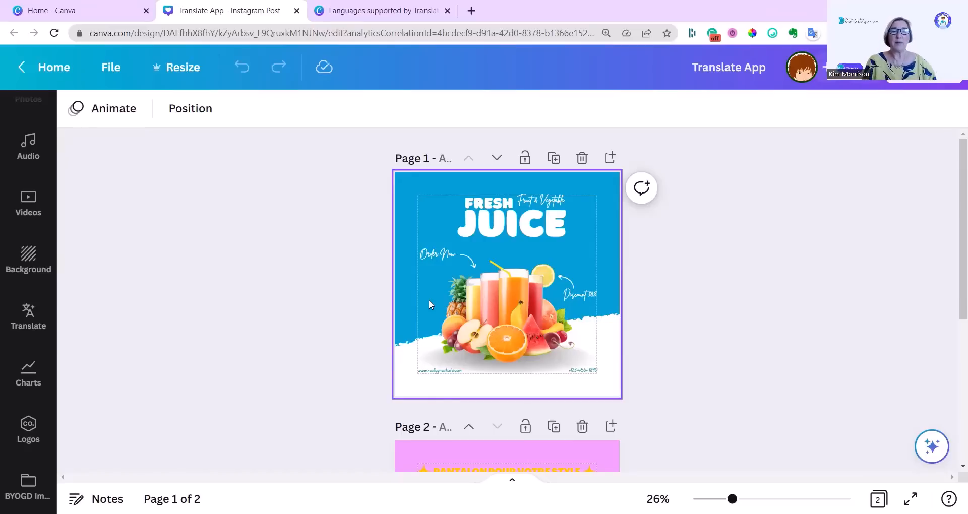
left_click(499, 228)
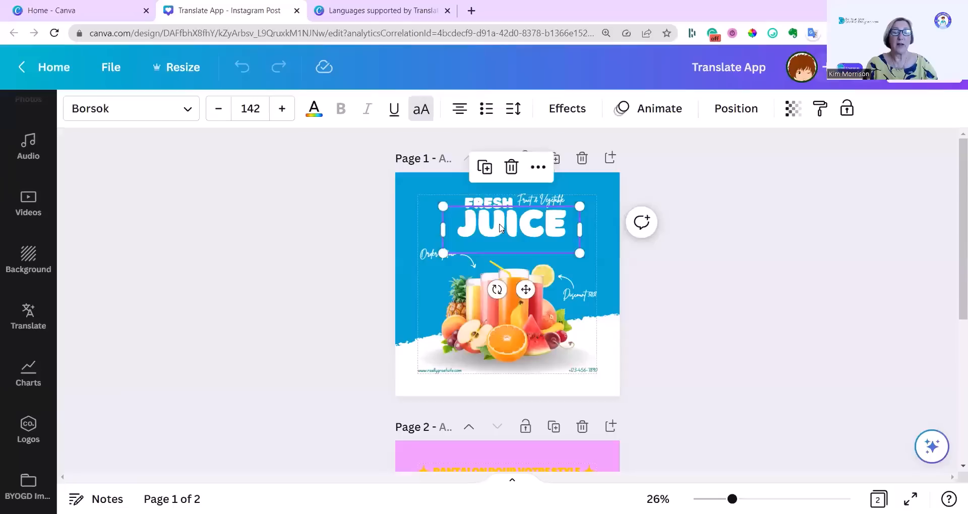
left_click(29, 312)
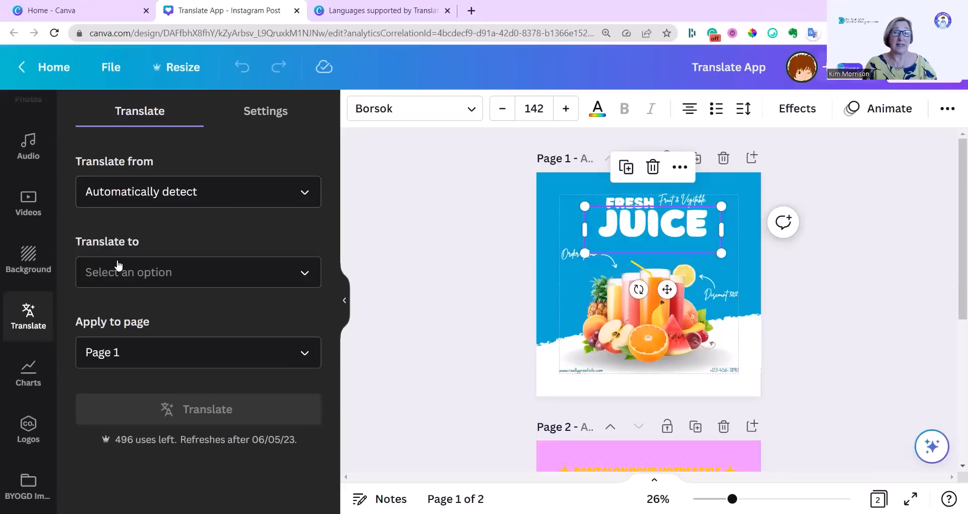
- Browse the list of available target languages through to its end
left_click(305, 276)
scroll(186, 251, "down", 3)
scroll(186, 251, "down", 6)
scroll(186, 250, "down", 5)
scroll(197, 254, "down", 6)
scroll(198, 254, "down", 4)
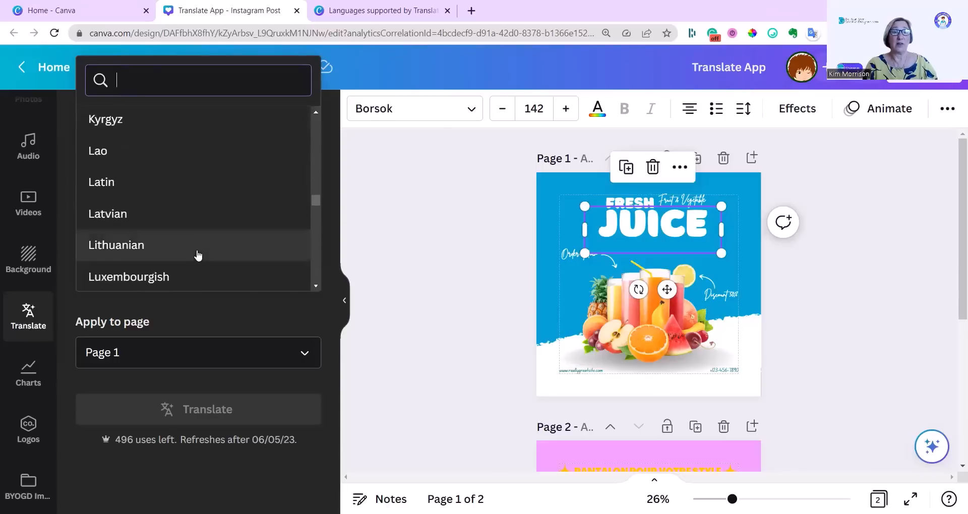
scroll(197, 256, "down", 5)
scroll(200, 255, "down", 6)
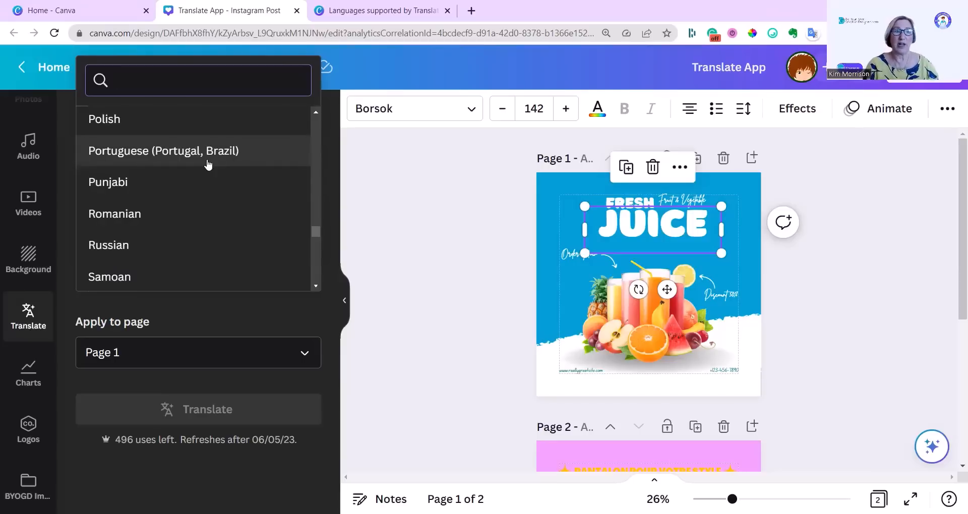
scroll(199, 170, "down", 5)
scroll(186, 212, "down", 2)
scroll(185, 213, "down", 7)
scroll(188, 218, "up", 4)
scroll(190, 219, "down", 4)
scroll(190, 220, "up", 5)
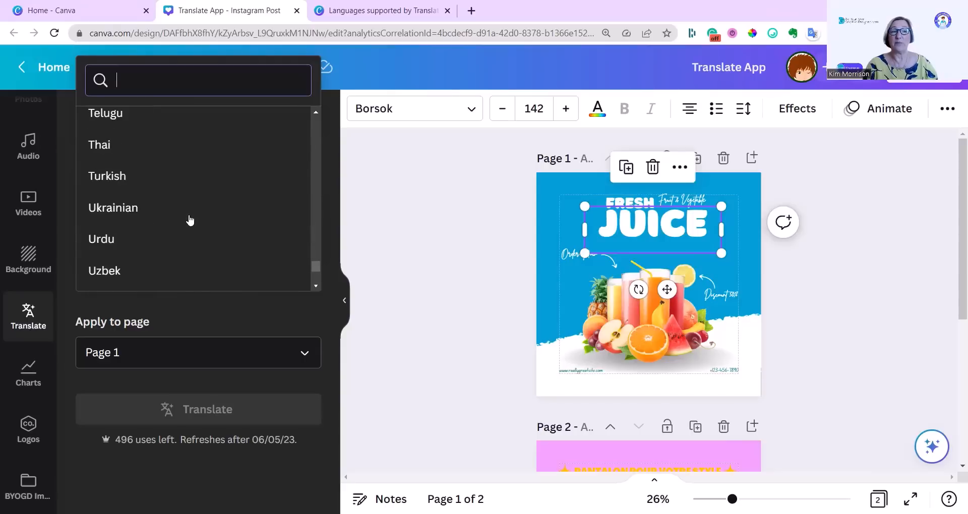
- Translate page 1 into Portuguese (Portugal, Brazil) with the source language detected automatically
scroll(190, 222, "up", 4)
scroll(191, 223, "up", 6)
scroll(190, 223, "up", 6)
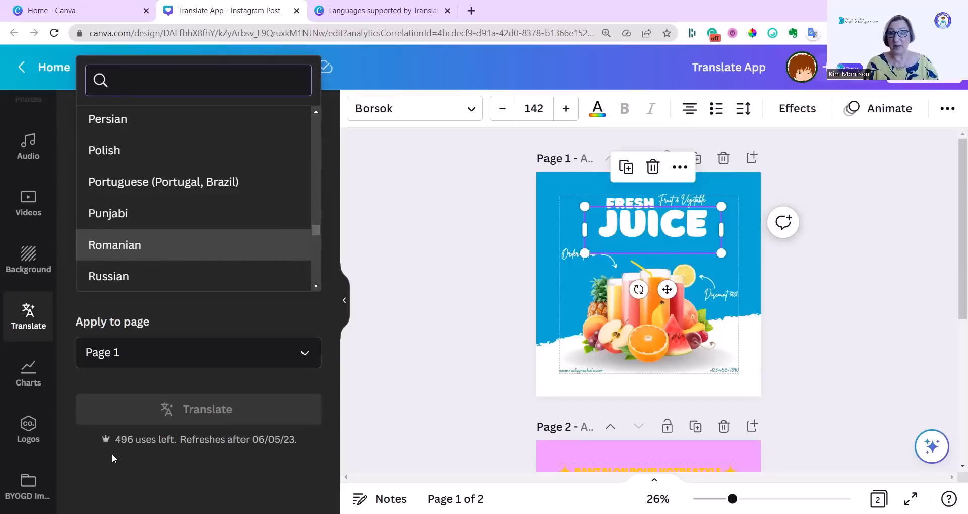
left_click(161, 182)
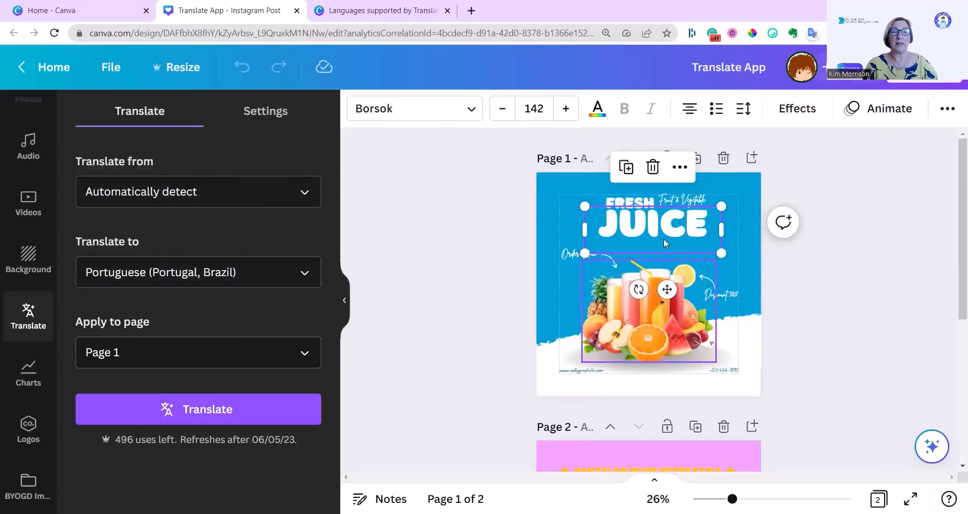
scroll(793, 373, "down", 1)
scroll(793, 374, "up", 1)
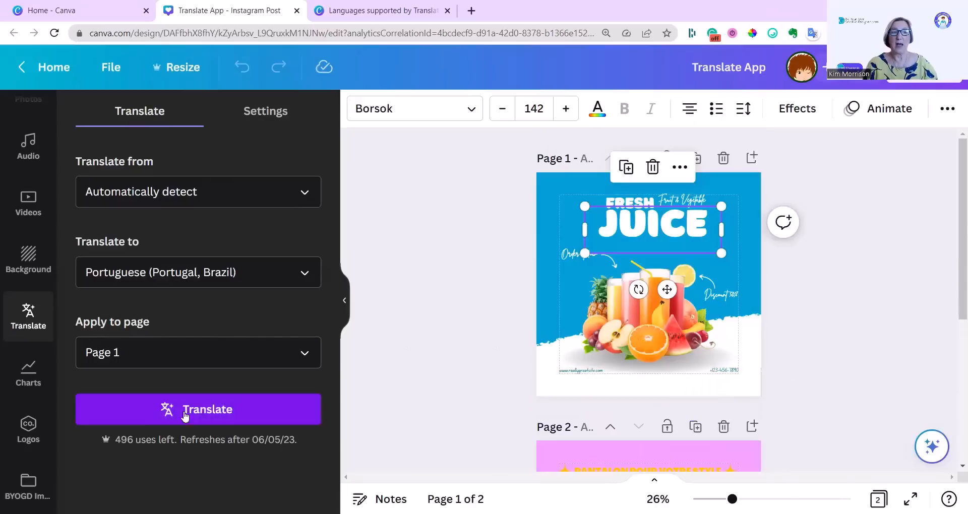
left_click(213, 410)
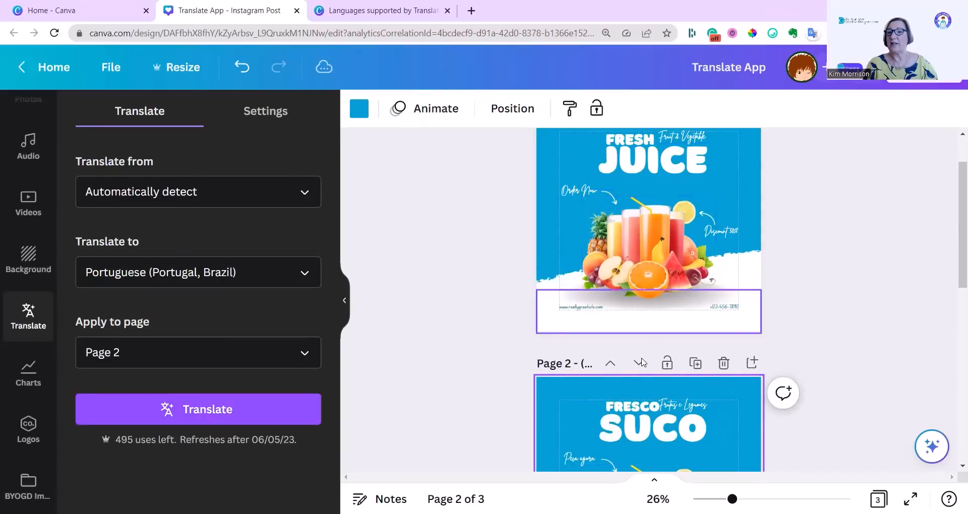
- Compare the translated juice page with the original and review the translation settings for font size and page duplication
scroll(636, 378, "down", 3)
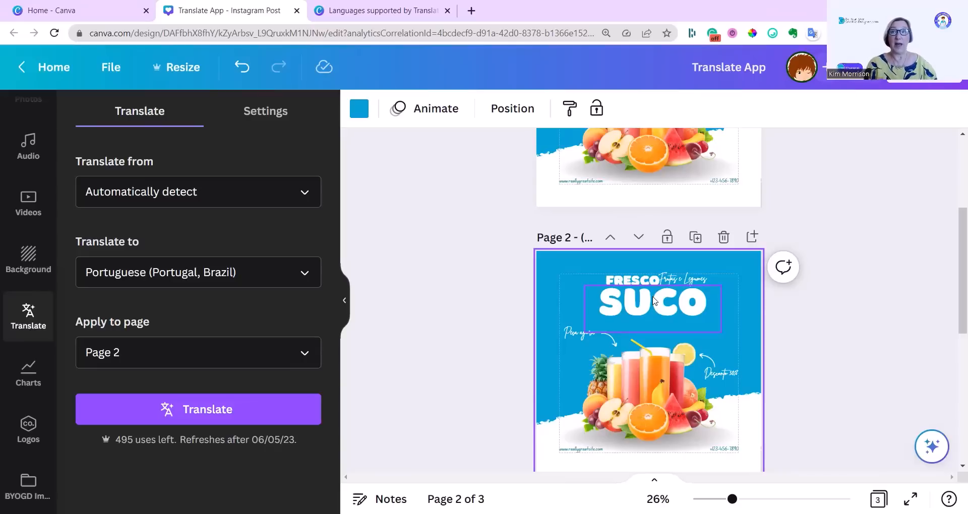
scroll(654, 301, "up", 3)
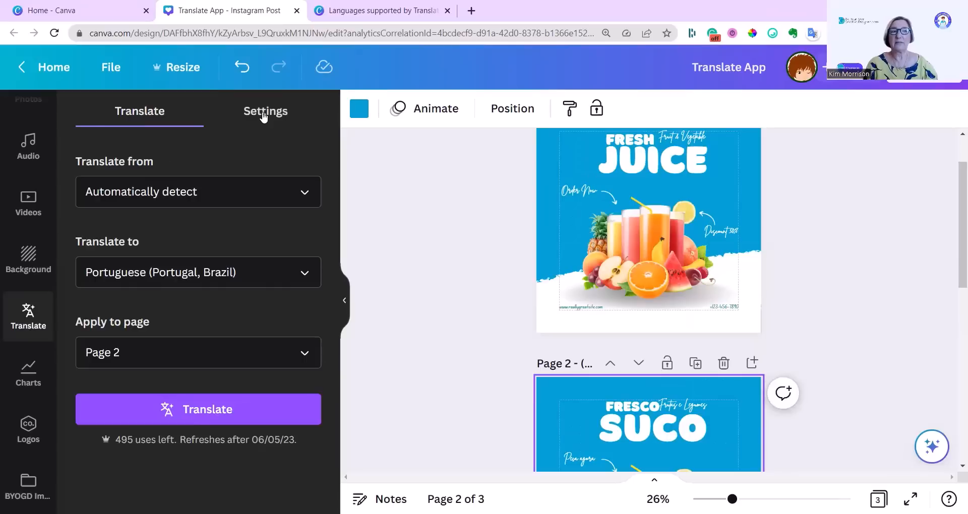
left_click(264, 114)
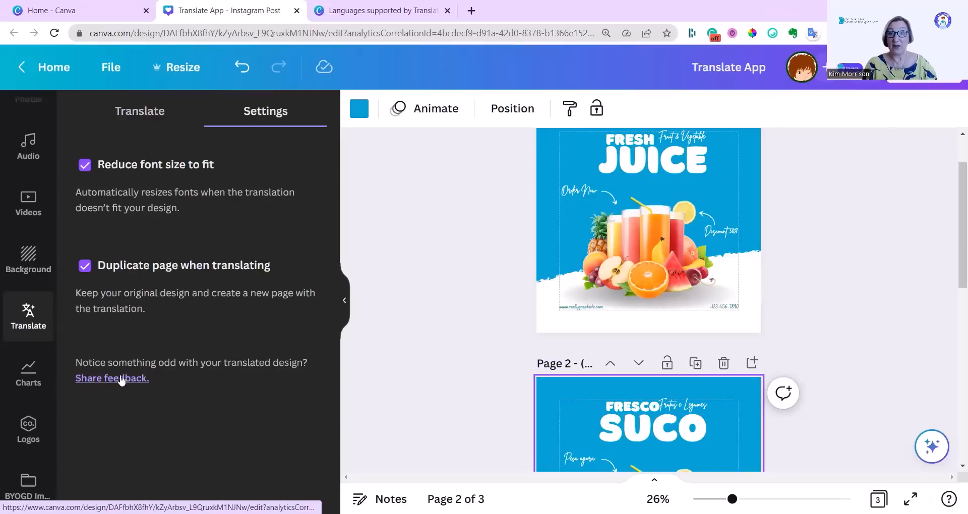
left_click(135, 113)
- Set English as the target language and translate page 3, the pink trousers design
scroll(646, 302, "down", 5)
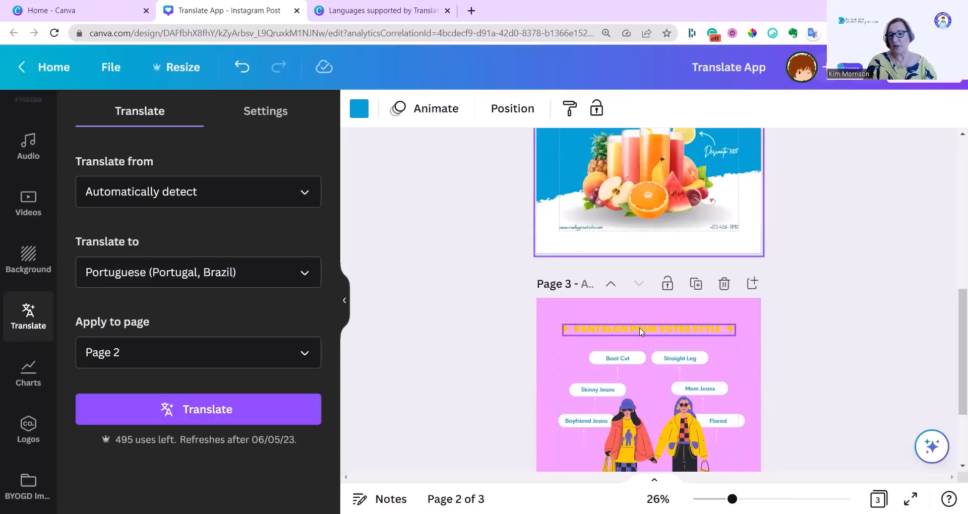
left_click(301, 275)
scroll(203, 201, "up", 10)
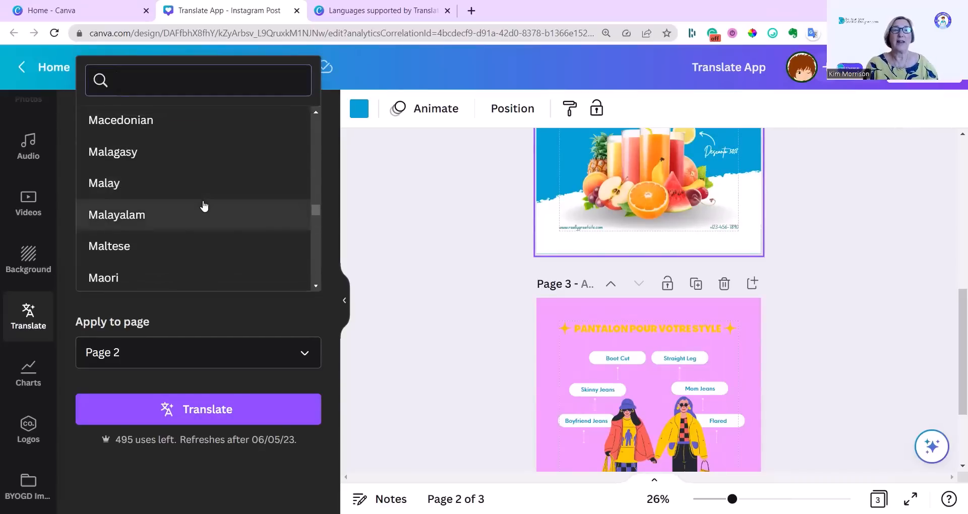
scroll(204, 209, "up", 8)
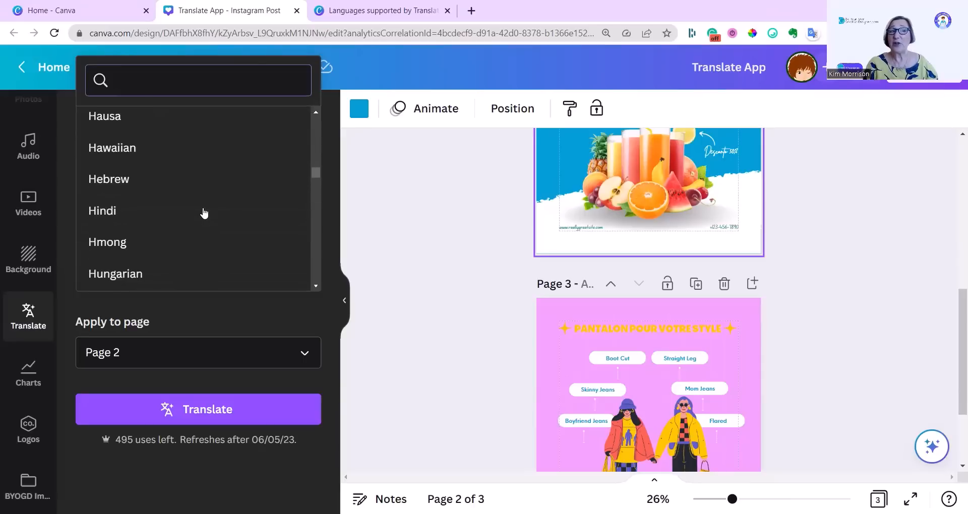
scroll(161, 232, "up", 8)
scroll(154, 244, "down", 2)
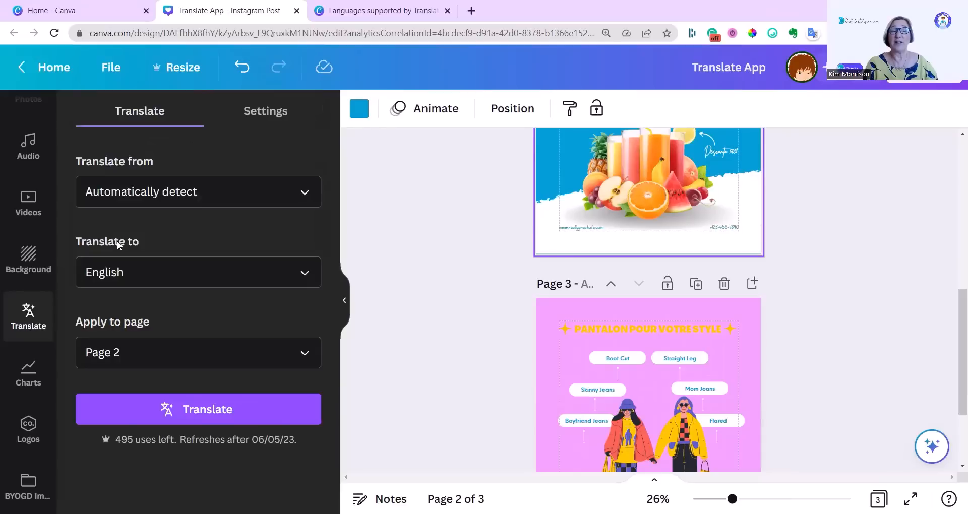
left_click(310, 355)
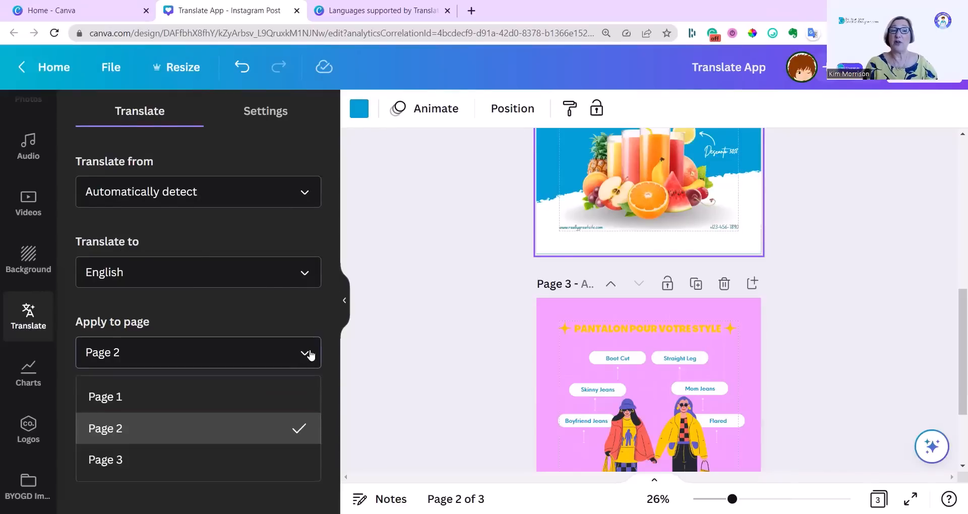
left_click(143, 460)
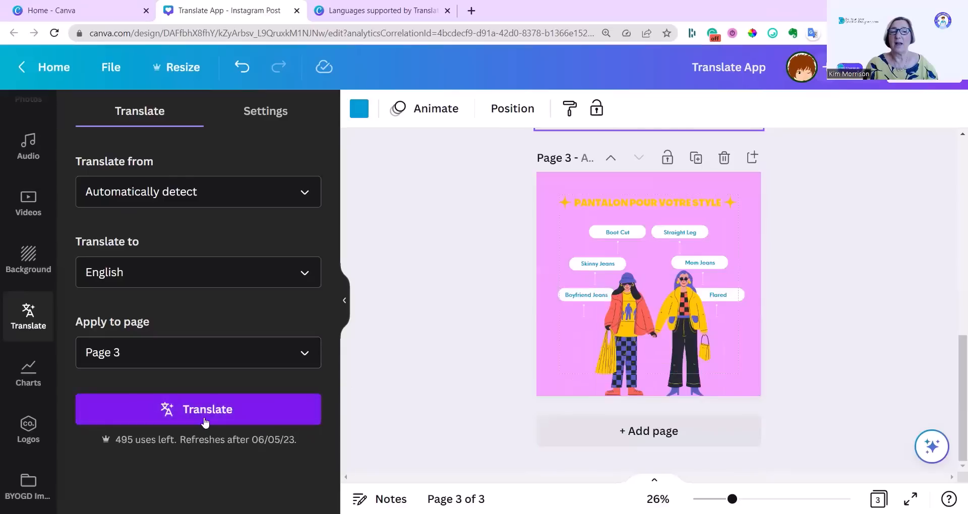
left_click(200, 421)
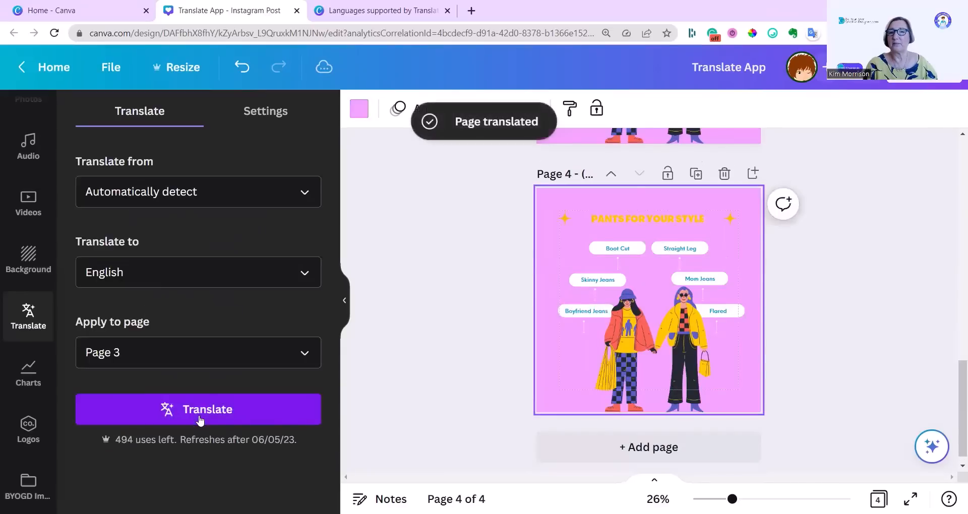
- Compare the English translation on page 4 with the French original and the photo on page 5
scroll(653, 351, "up", 2)
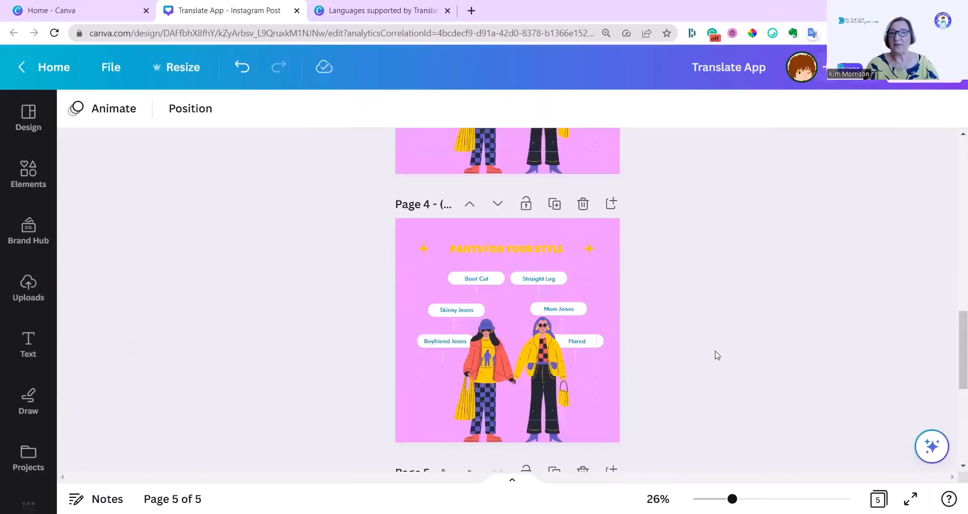
scroll(717, 356, "up", 3)
scroll(714, 354, "down", 1)
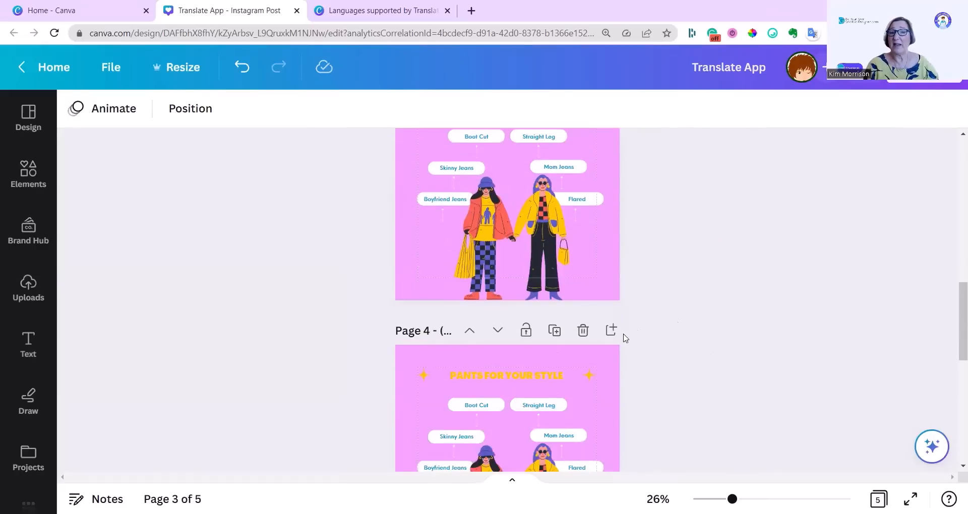
scroll(585, 342, "down", 3)
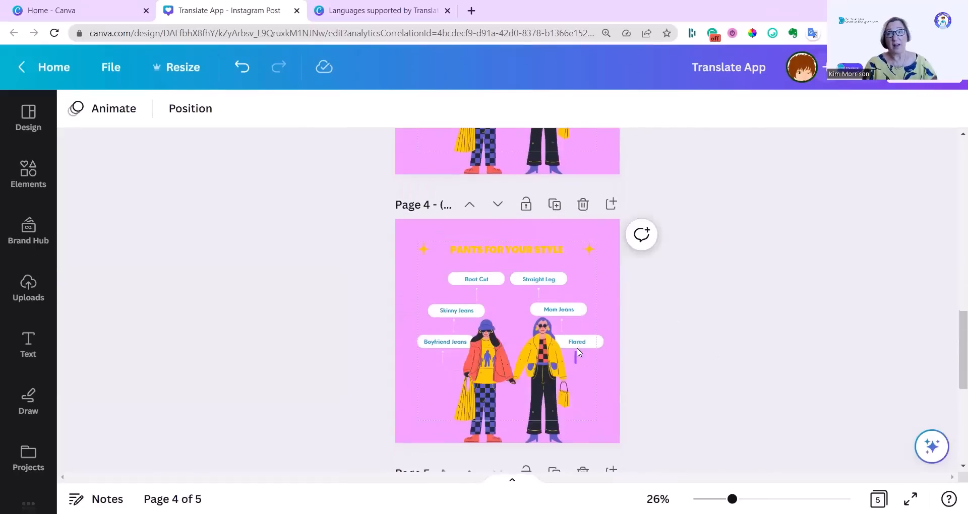
scroll(578, 352, "down", 6)
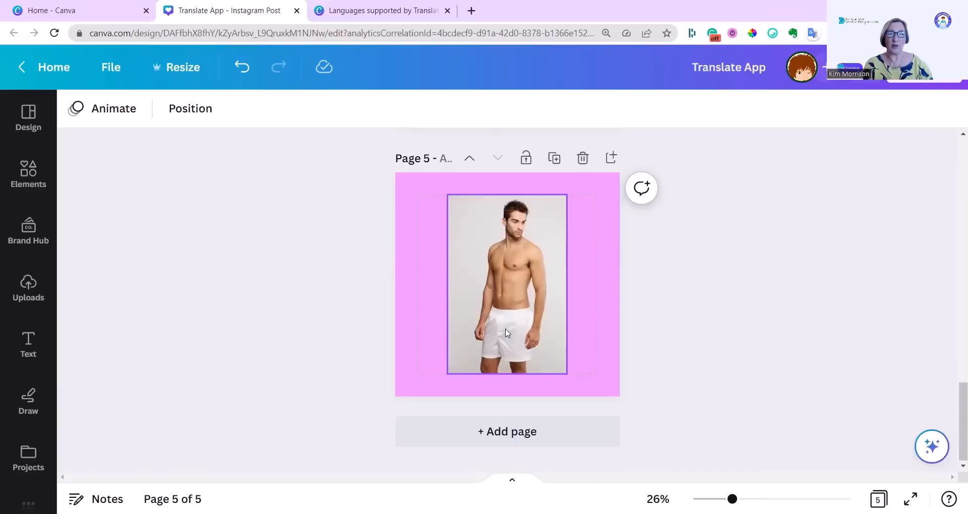
- Replace the word PANTS with TROUSERS in the heading on page 4
scroll(477, 346, "up", 5)
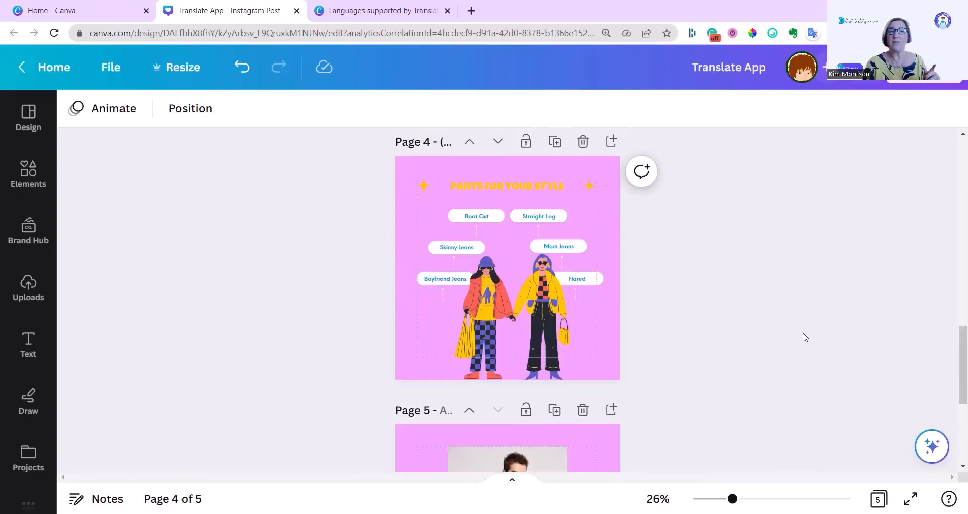
left_click(484, 187)
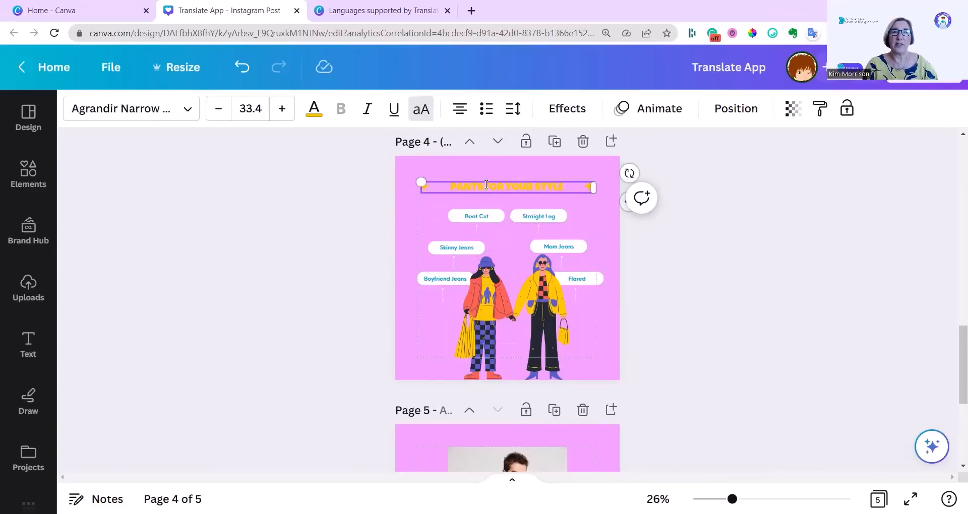
left_click_drag(477, 185, 451, 185)
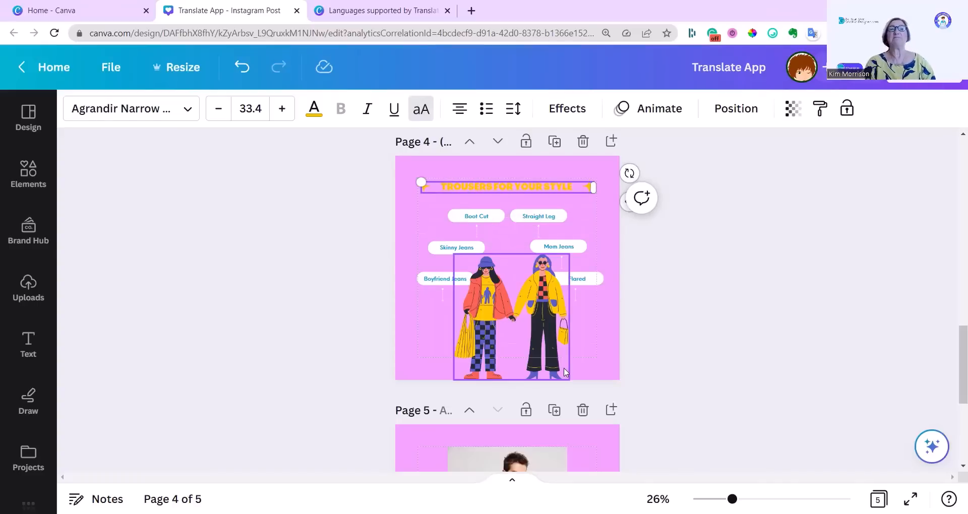
- Review the original juice design on page 1 and its Portuguese version on page 2
scroll(749, 389, "up", 15)
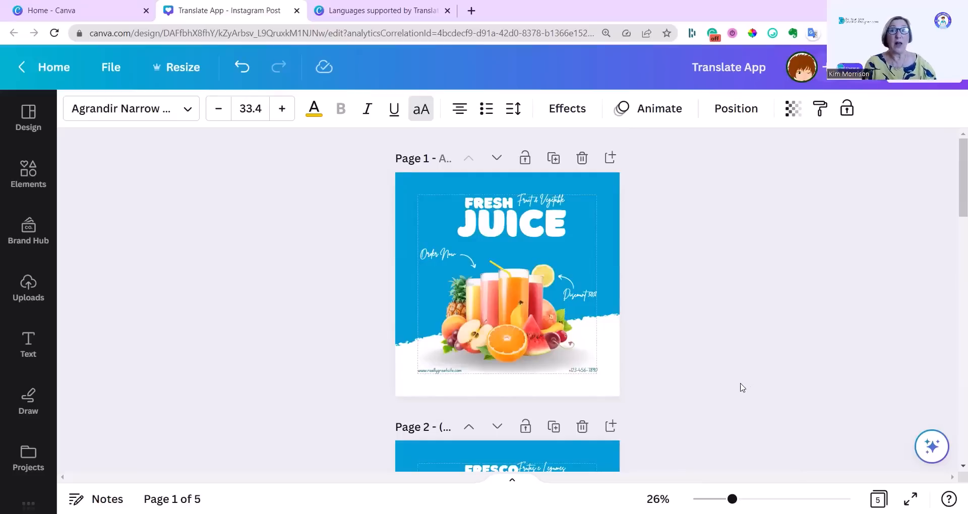
scroll(739, 386, "down", 5)
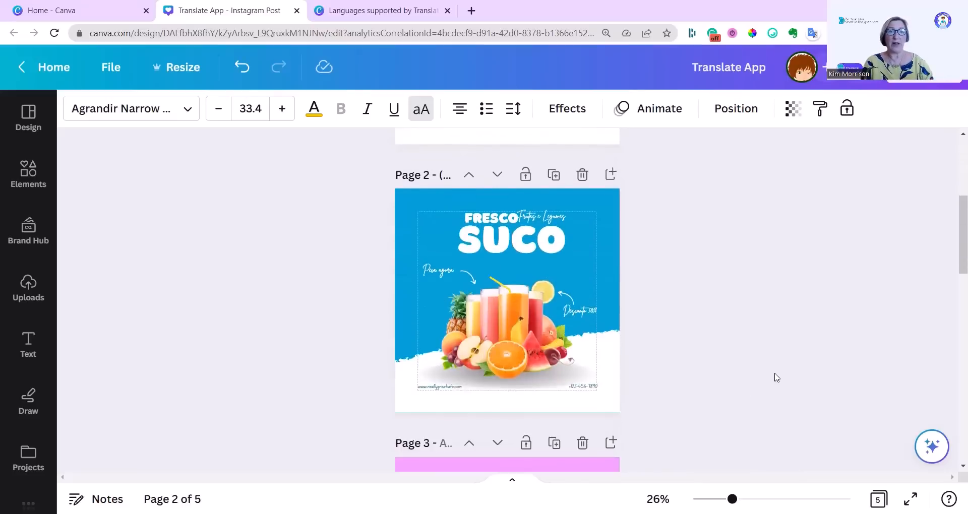